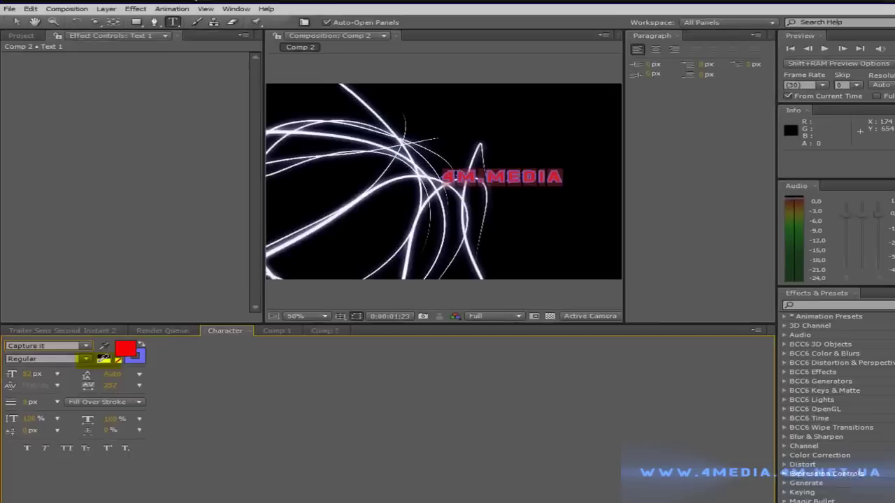
# Step: Change the fill colour of the 4M.MEDIA text to white (FFFFFF)
pyautogui.click(125, 349)
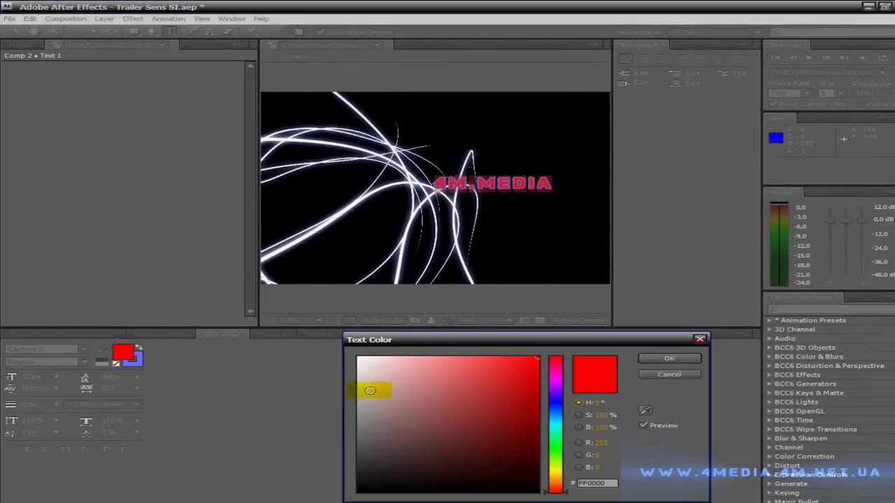
pyautogui.moveTo(369, 390); pyautogui.dragTo(352, 343)
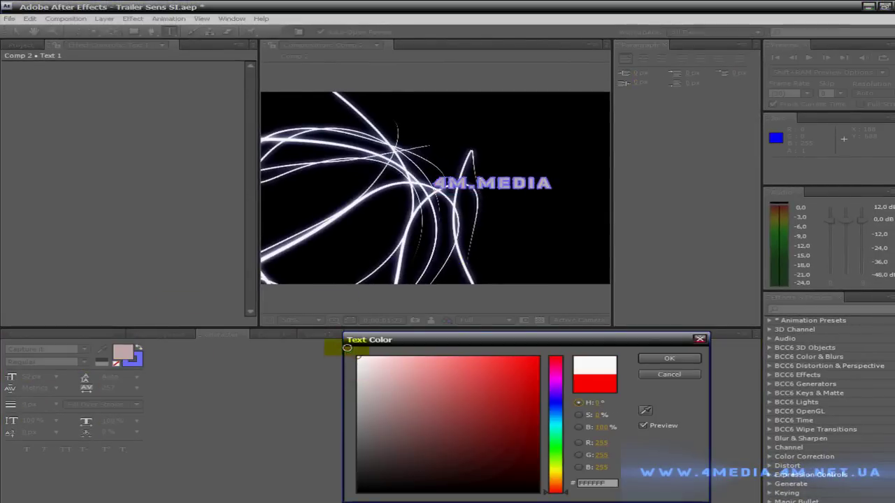
pyautogui.click(665, 359)
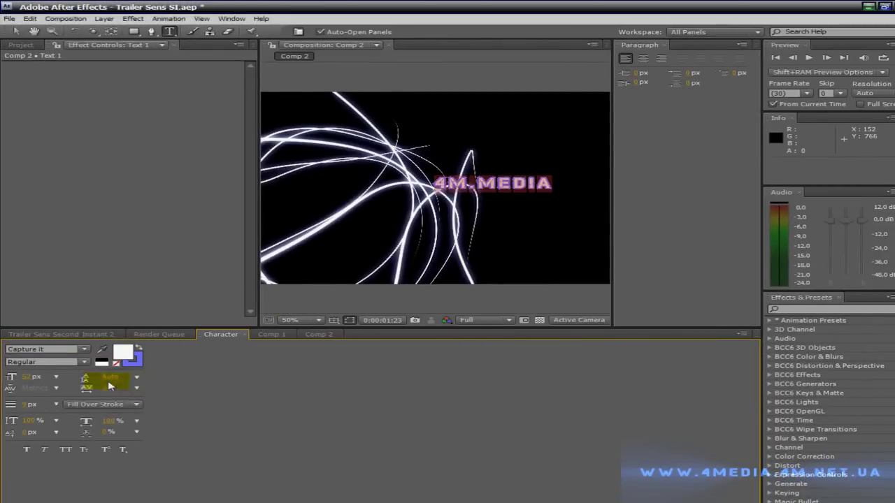
# Step: Go to the start of the Comp 2 timeline and make the 4m.media text layer 3D
pyautogui.click(667, 45)
pyautogui.click(276, 336)
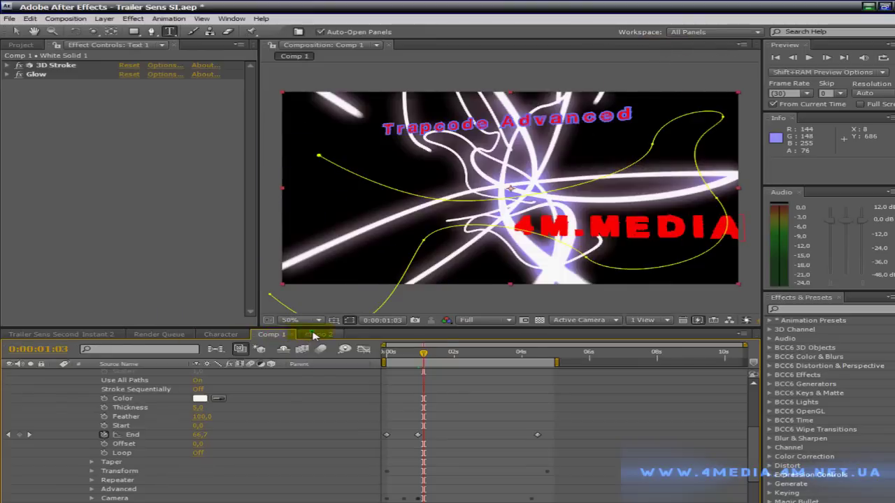
pyautogui.click(319, 335)
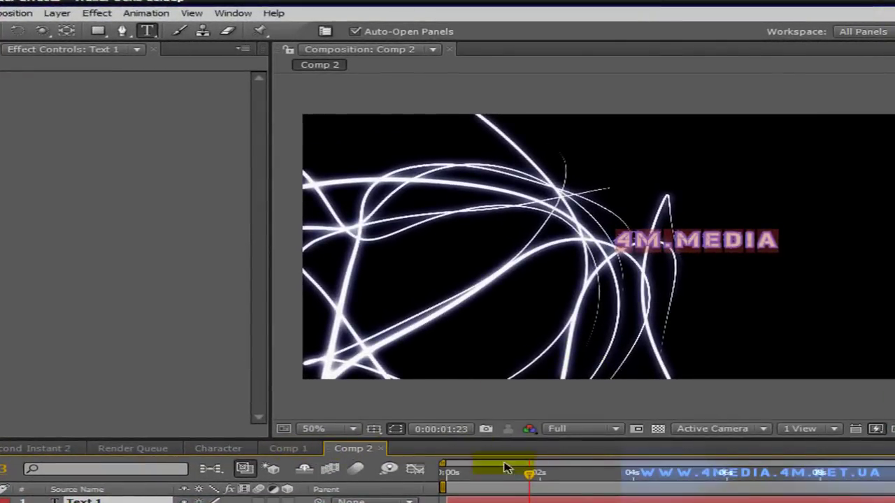
pyautogui.moveTo(532, 475); pyautogui.dragTo(439, 477)
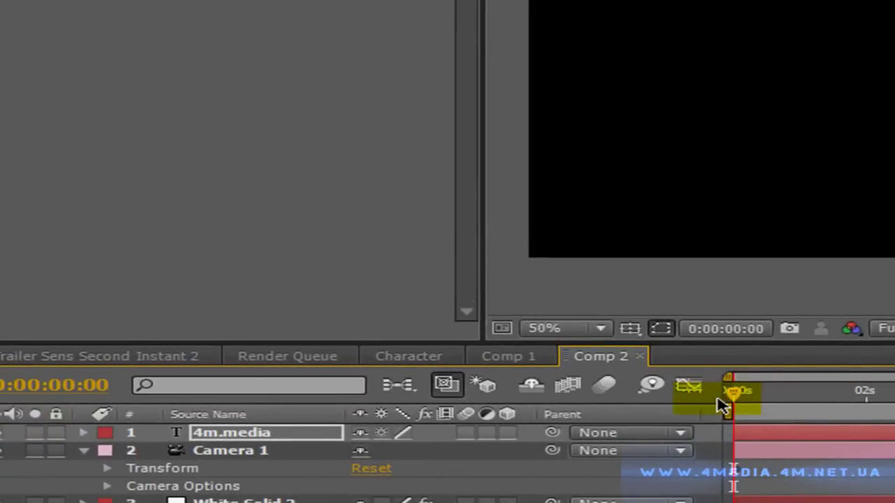
pyautogui.click(506, 433)
# Step: Scrub through Comp 2 and run a RAM preview to check how the 3D text moves with the camera
pyautogui.moveTo(752, 395)
pyautogui.mouseDown()
pyautogui.moveTo(796, 386)
pyautogui.moveTo(894, 394)
pyautogui.mouseUp()
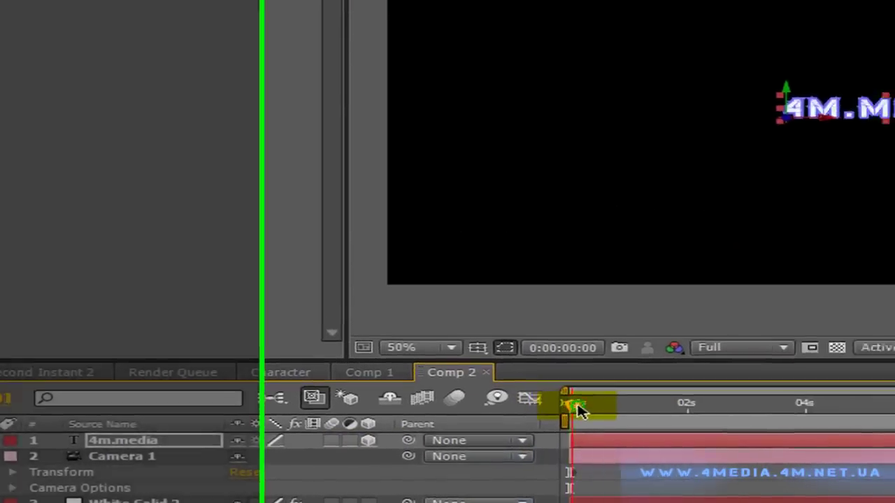
pyautogui.moveTo(345, 432); pyautogui.dragTo(570, 434)
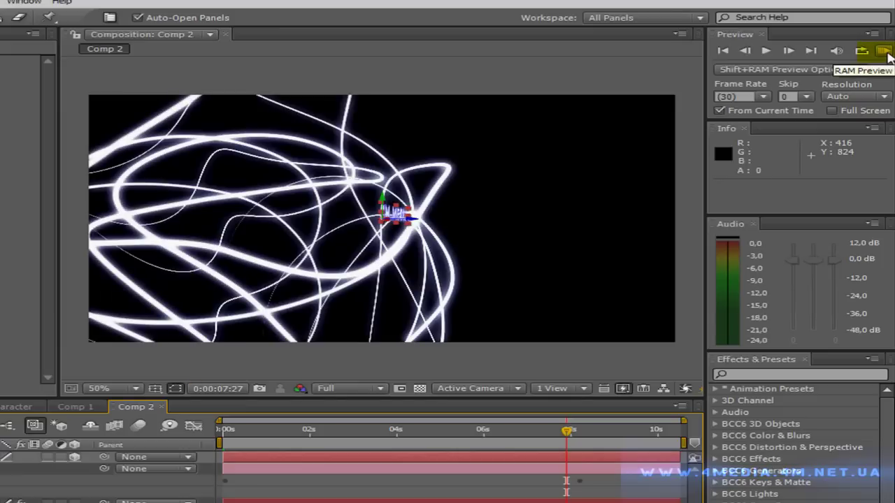
pyautogui.click(883, 51)
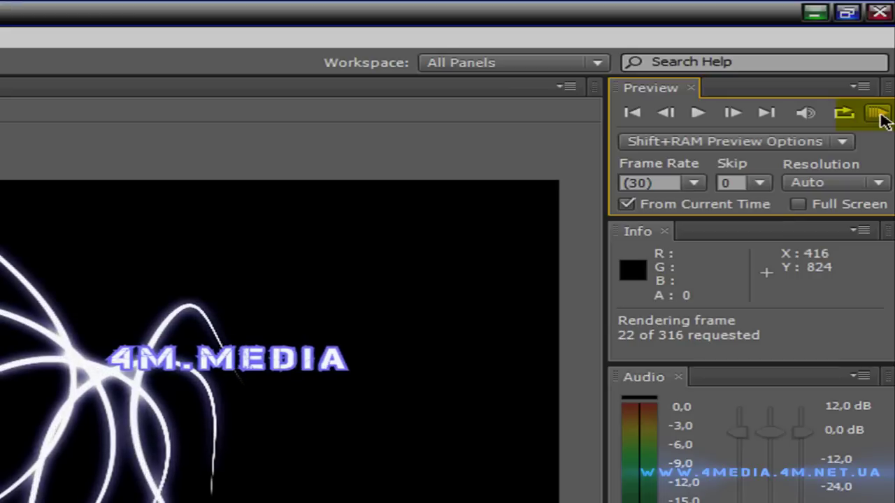
pyautogui.click(880, 115)
pyautogui.click(882, 120)
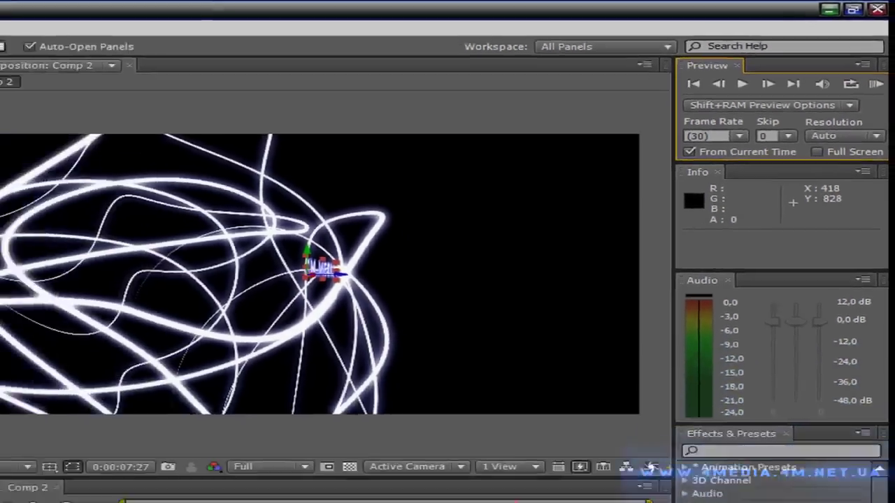
pyautogui.click(400, 502)
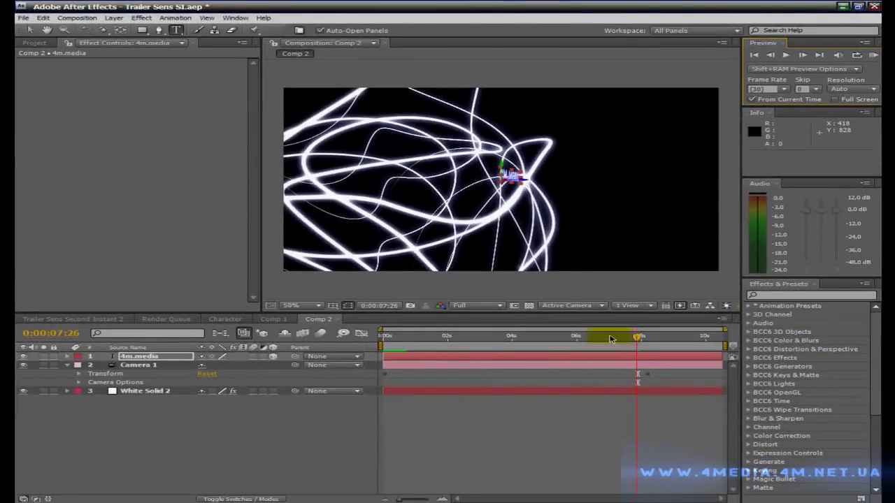
# Step: Return to the start of Comp 2 and add a new text layer reading "Trapcode Advanced"
pyautogui.moveTo(610, 339); pyautogui.dragTo(477, 337)
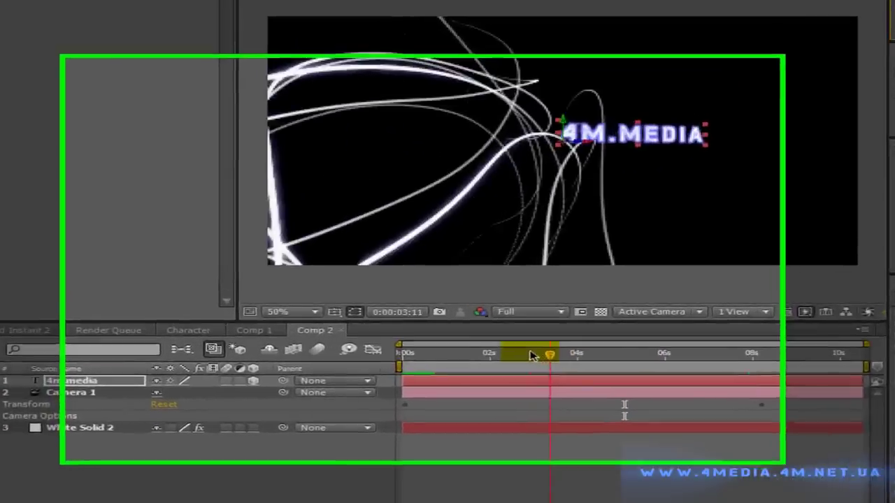
pyautogui.moveTo(529, 356); pyautogui.dragTo(374, 357)
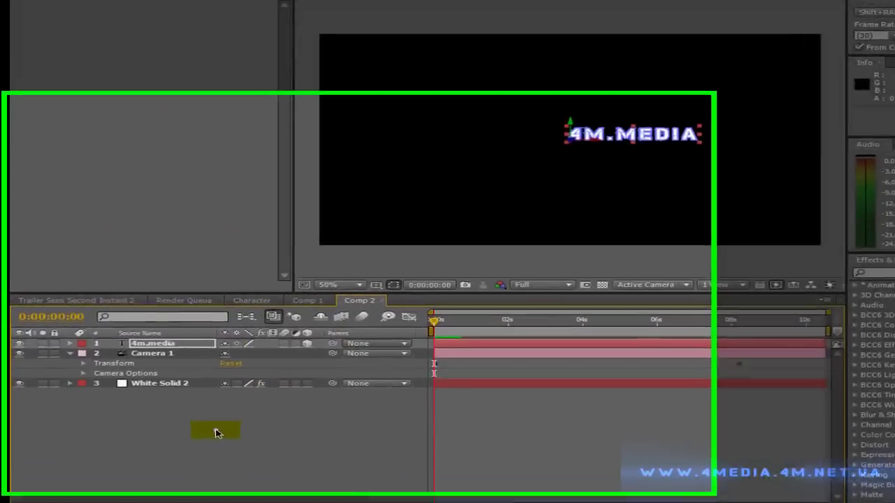
pyautogui.rightClick(193, 433)
pyautogui.moveTo(249, 440)
pyautogui.click(522, 456)
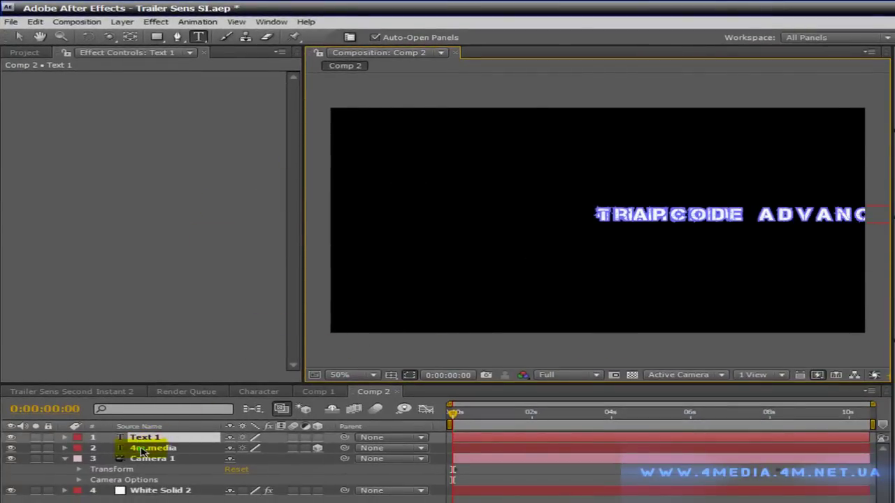
pyautogui.click(154, 438)
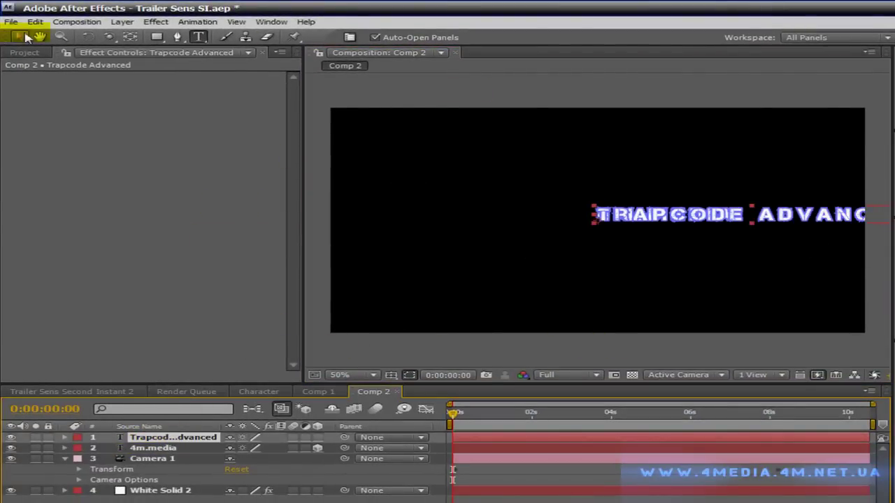
# Step: Move the Trapcode Advanced text above and to the left of 4M.MEDIA and make its layer 3D
pyautogui.click(23, 36)
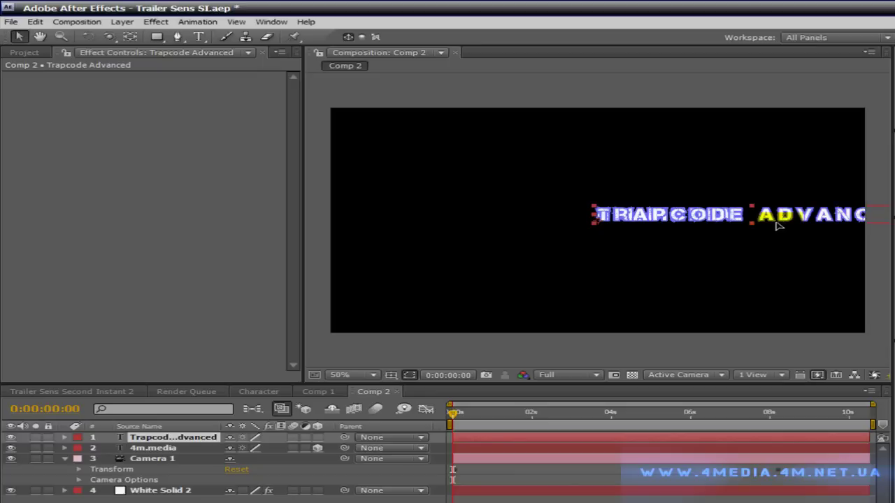
pyautogui.moveTo(778, 225); pyautogui.dragTo(568, 241)
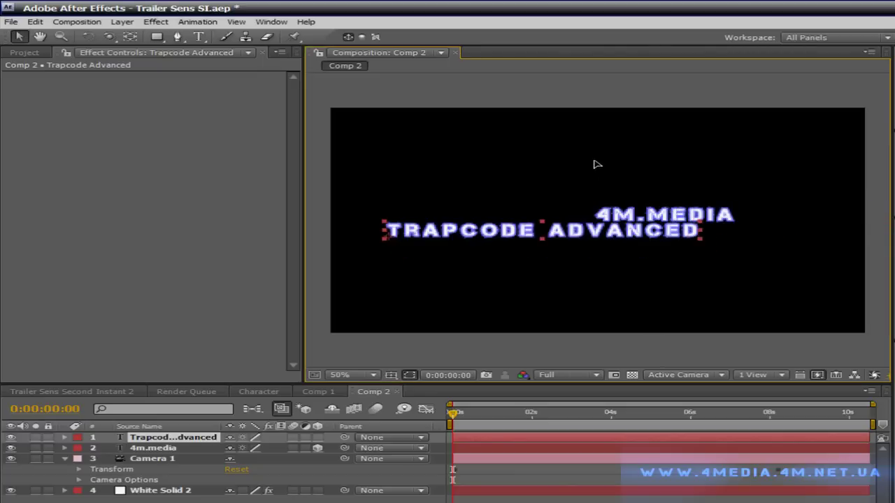
pyautogui.moveTo(597, 165); pyautogui.dragTo(596, 163)
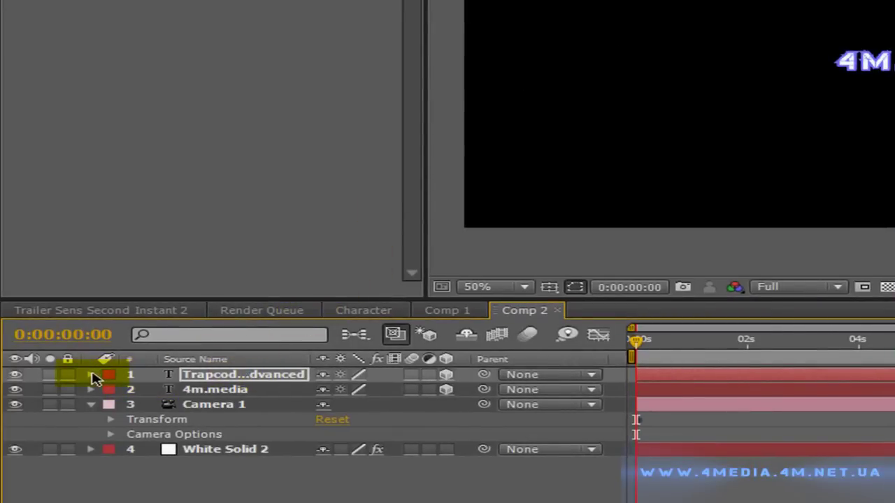
pyautogui.click(93, 376)
pyautogui.click(93, 375)
# Step: Apply the Video Copilot Twitch effect to the White Solid 2 layer
pyautogui.click(225, 450)
pyautogui.rightClick(228, 450)
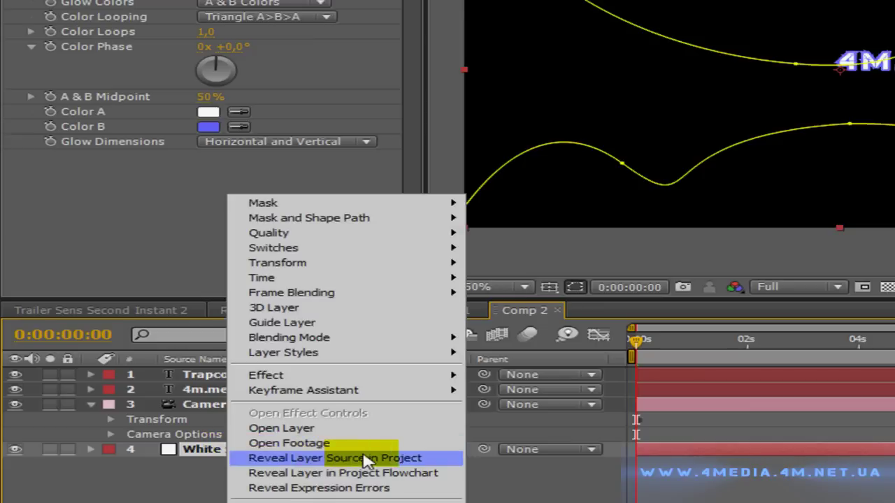
pyautogui.moveTo(432, 377)
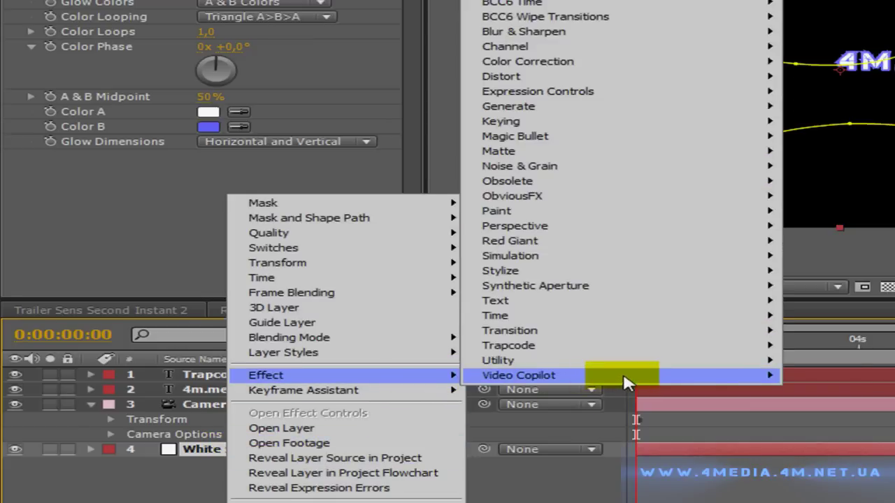
pyautogui.moveTo(625, 378)
pyautogui.click(823, 376)
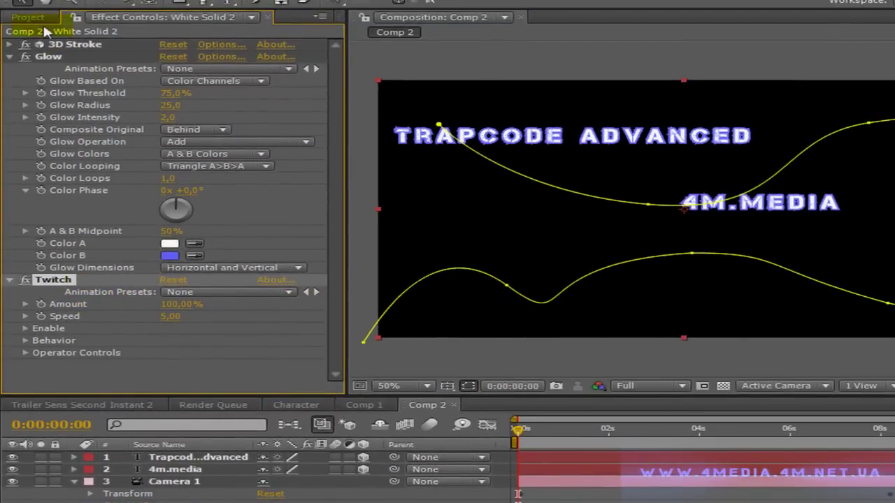
# Step: Set the Twitch effect's Speed to 2.00 and enable its Light operator
pyautogui.click(9, 60)
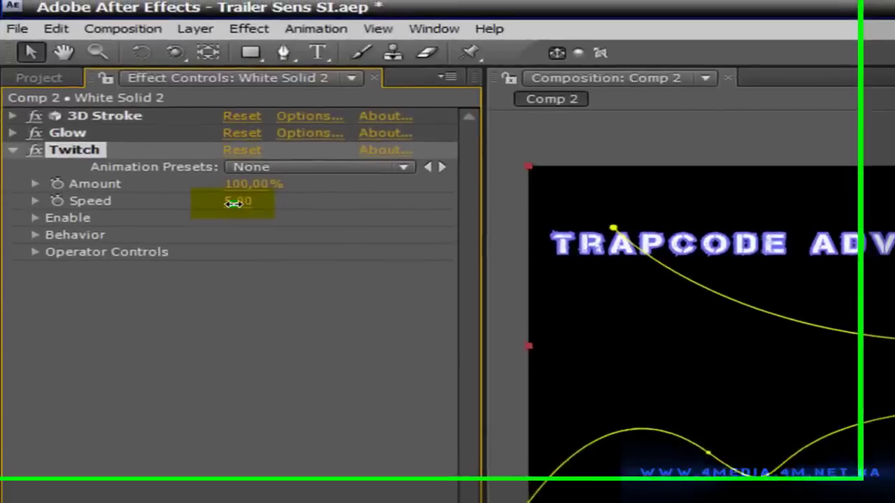
pyautogui.click(170, 105)
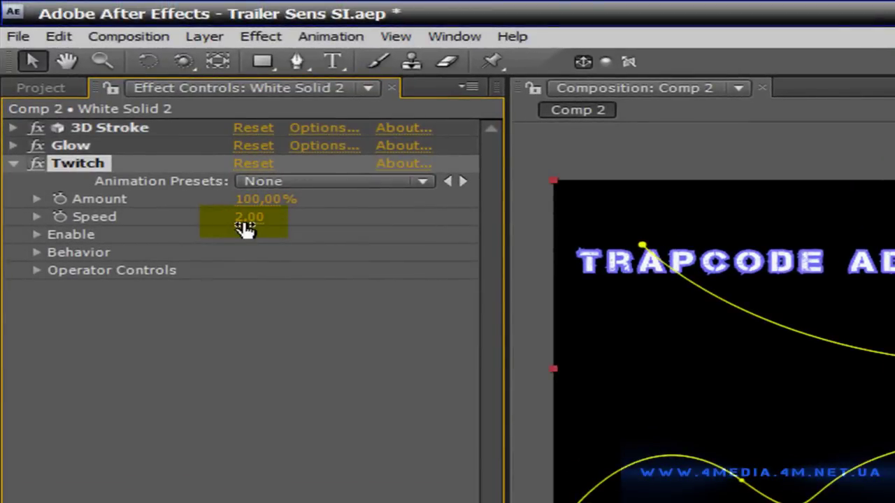
pyautogui.click(35, 236)
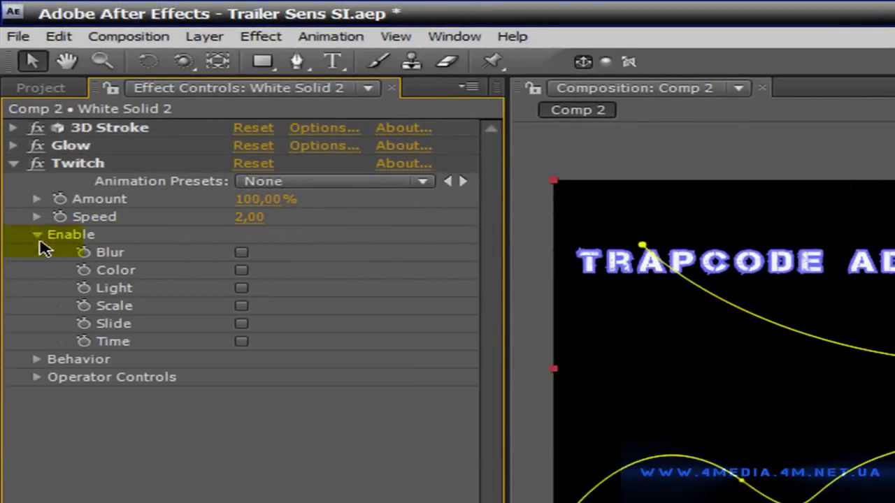
pyautogui.click(242, 288)
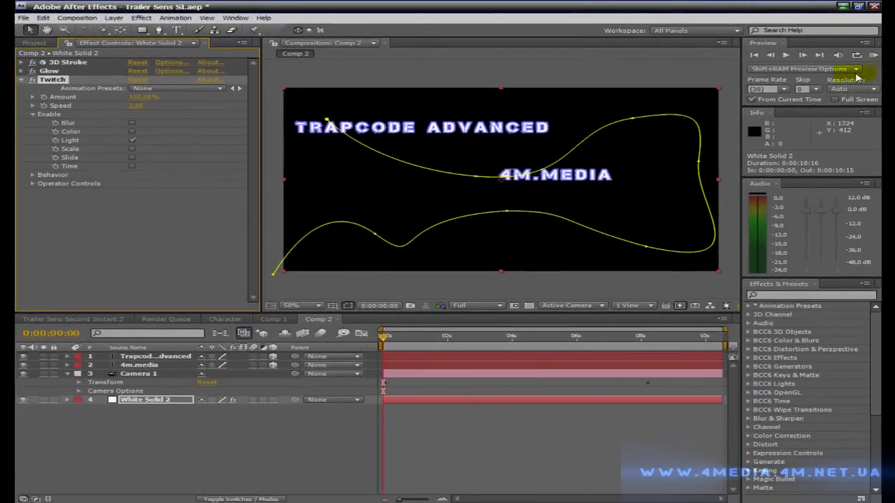
# Step: Go to 0:00:01:03, hide both text layers and set the composition's preview resolution to Quarter
pyautogui.click(420, 339)
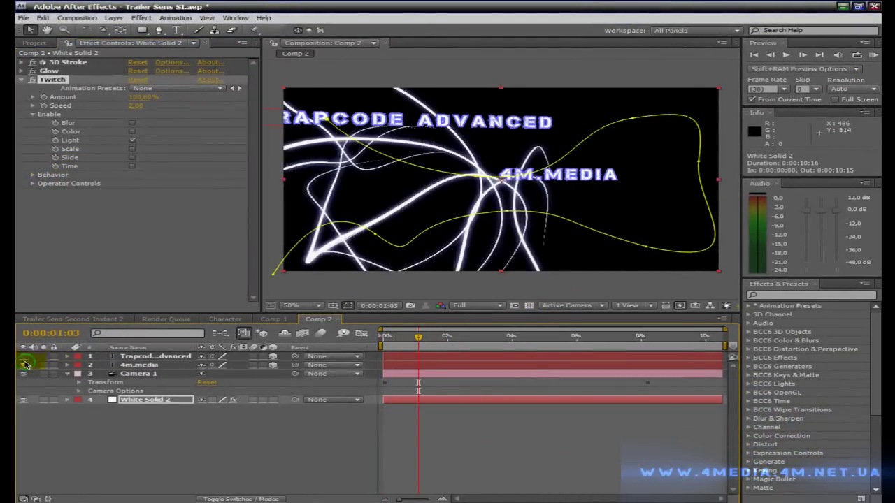
pyautogui.moveTo(23, 356); pyautogui.dragTo(25, 364)
pyautogui.click(499, 305)
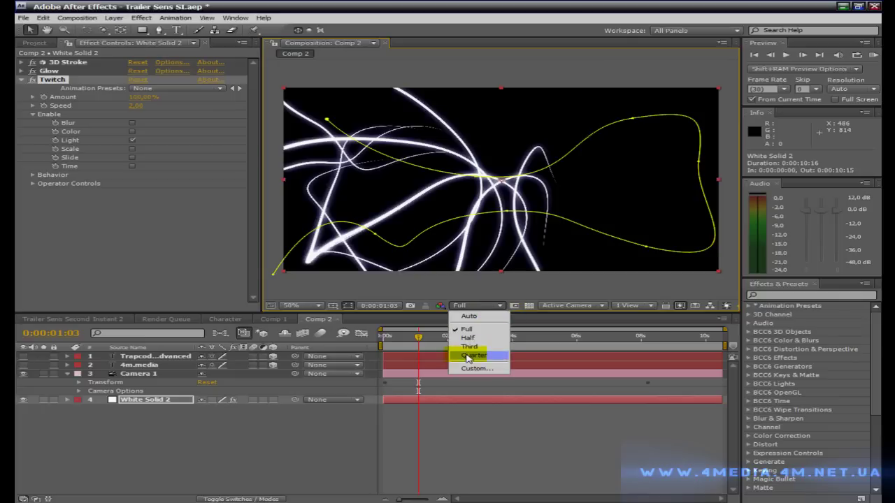
pyautogui.click(467, 352)
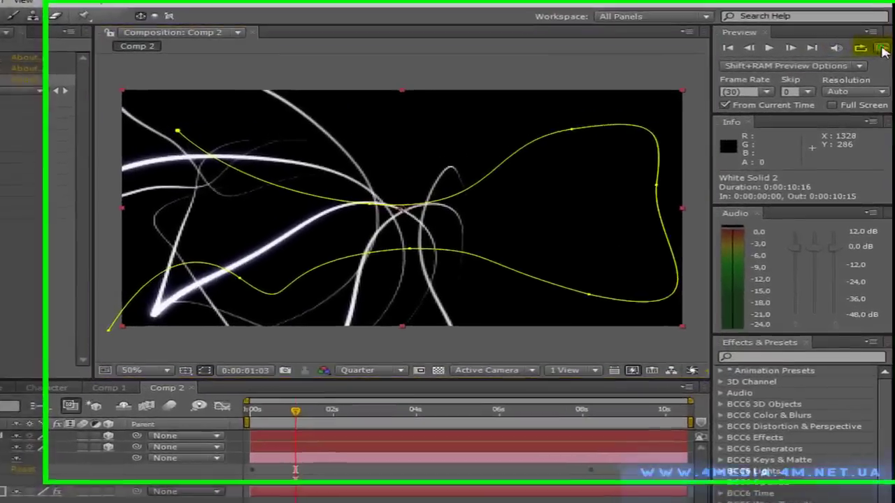
# Step: RAM-preview the Twitch effect on the glowing strokes and set its Amount to 265%
pyautogui.click(881, 49)
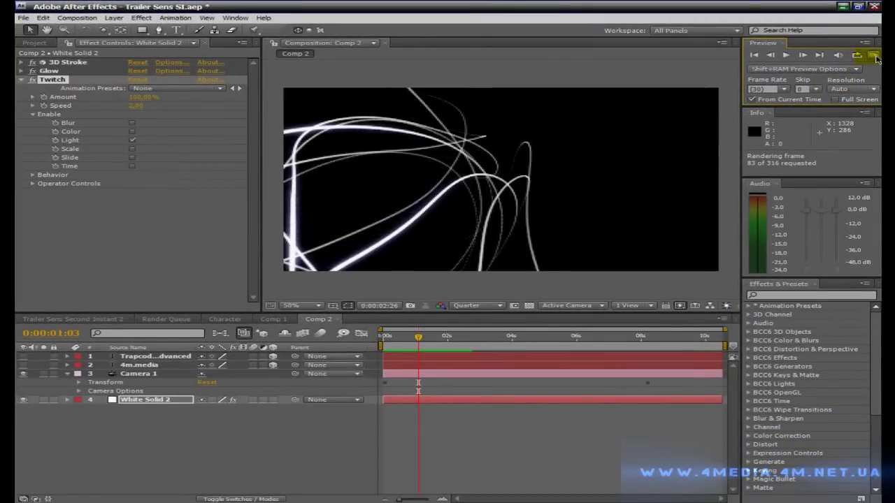
pyautogui.click(874, 56)
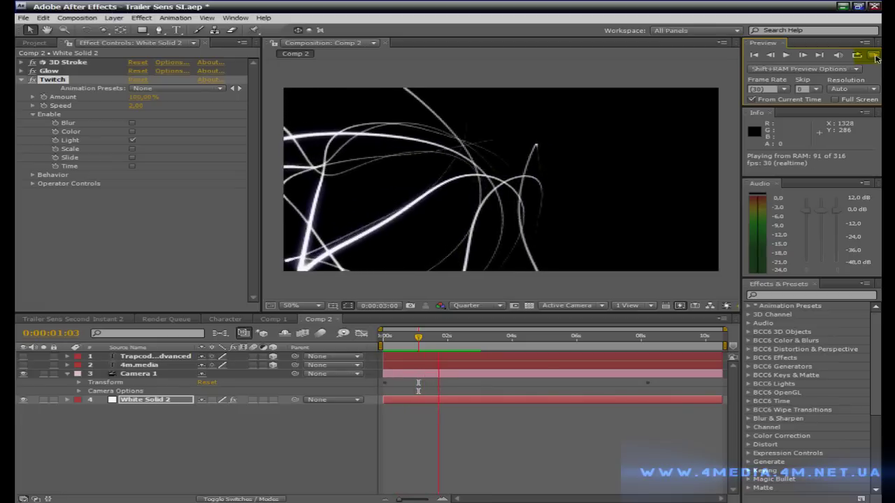
pyautogui.click(482, 121)
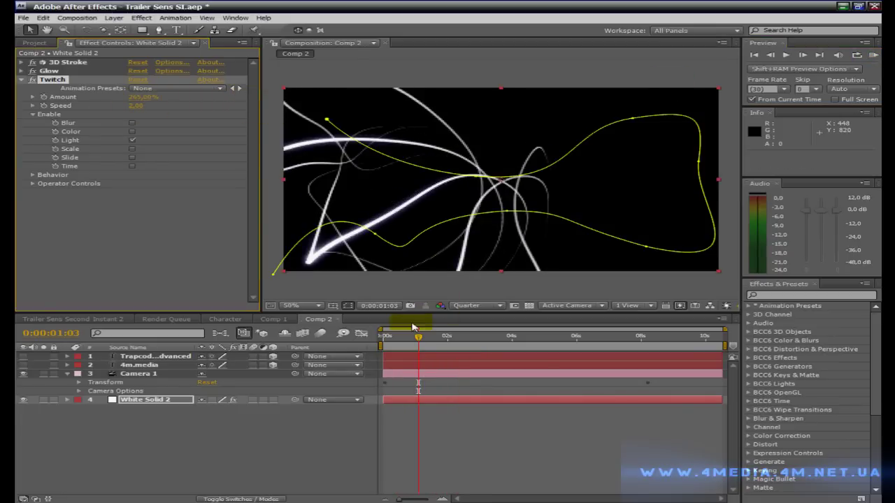
pyautogui.press('space')
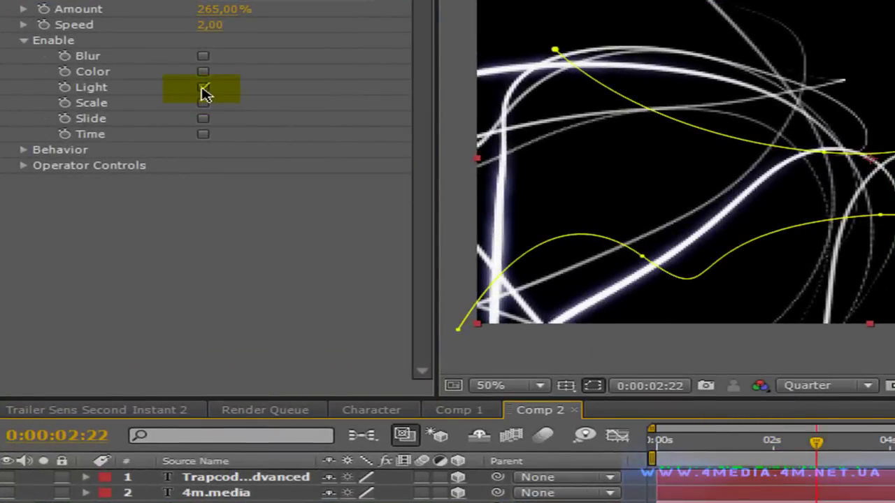
# Step: Enable the Blur operator of Twitch instead of Light and run a RAM preview of the strokes
pyautogui.click(203, 89)
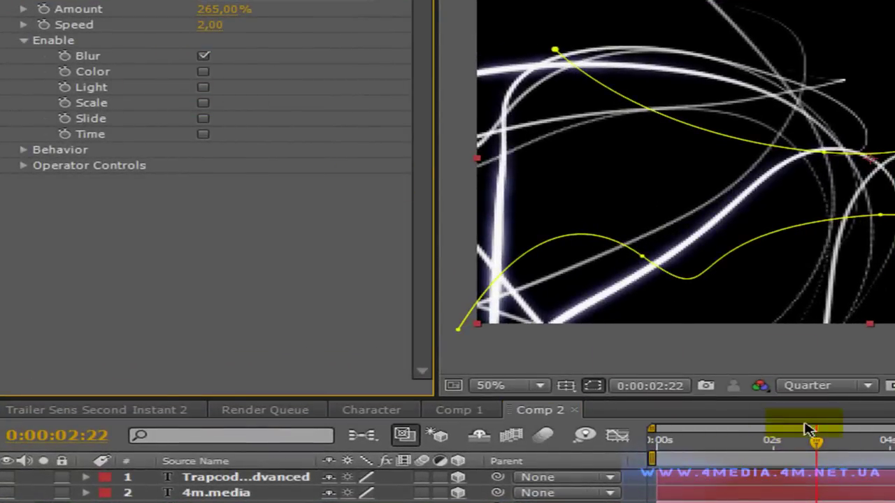
pyautogui.moveTo(818, 448); pyautogui.dragTo(657, 443)
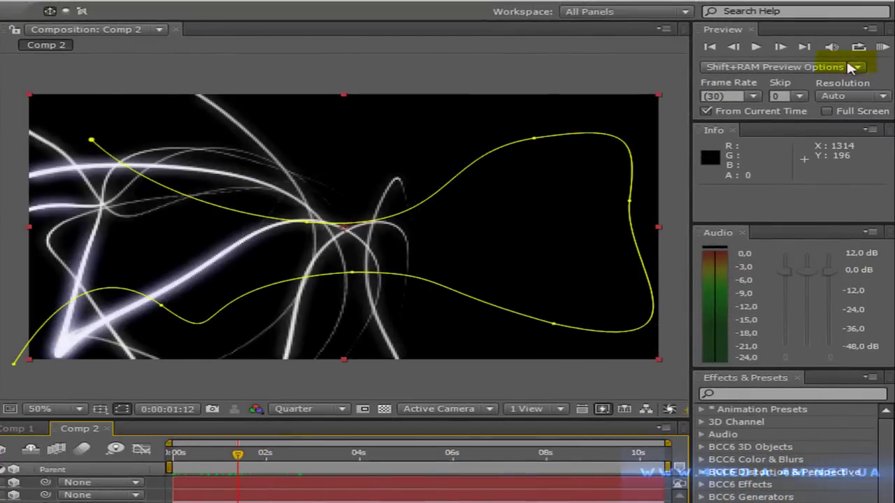
pyautogui.click(883, 47)
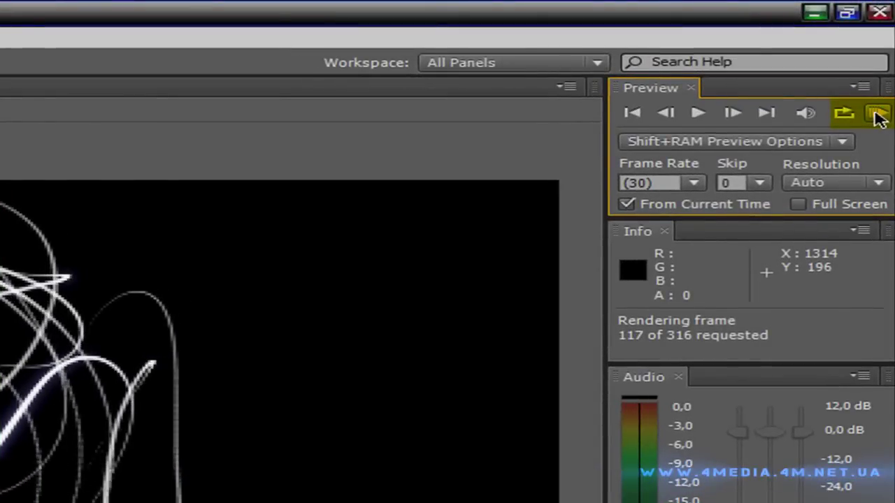
# Step: Set the Twitch effect's Amount to 130% and RAM-preview the blurred strokes
pyautogui.click(879, 115)
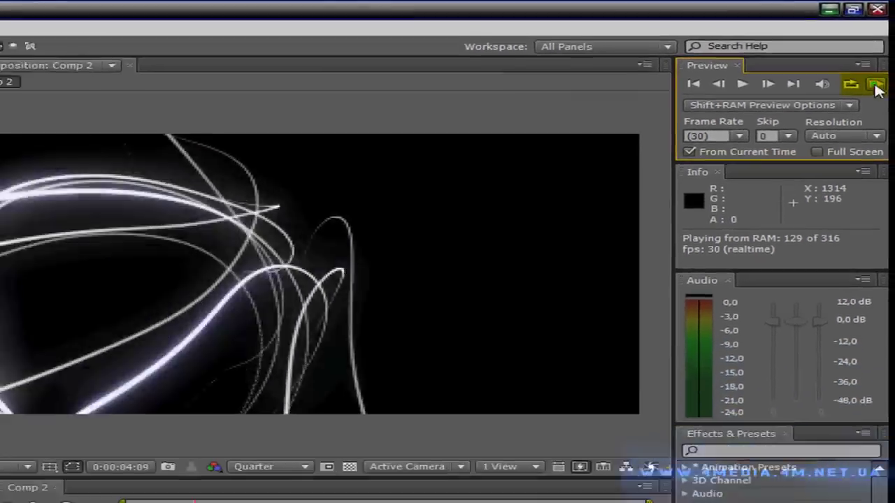
pyautogui.click(224, 105)
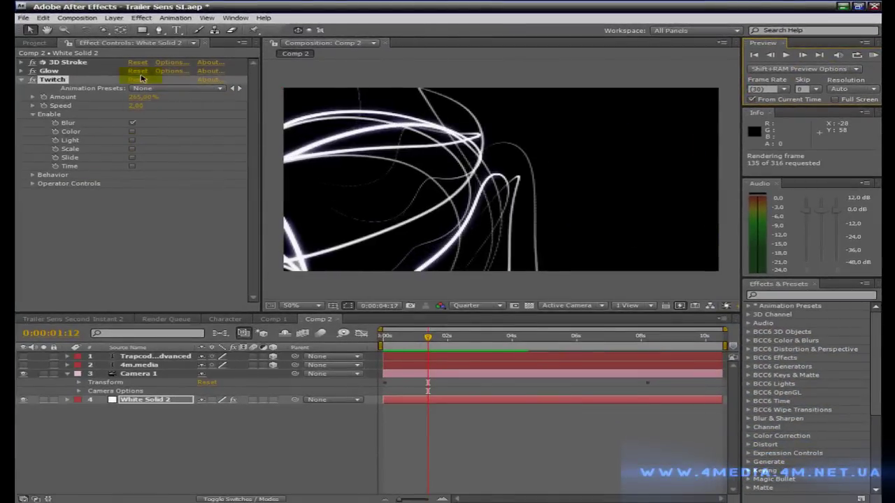
pyautogui.click(139, 101)
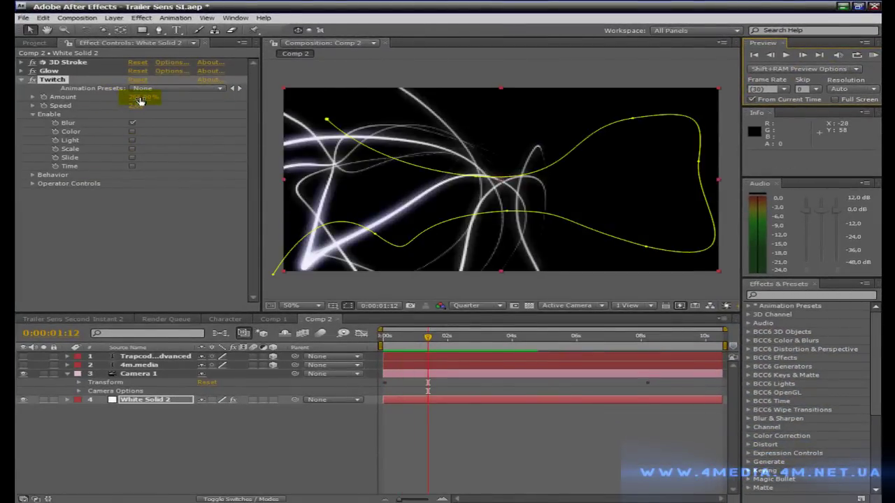
pyautogui.moveTo(102, 97); pyautogui.dragTo(54, 102)
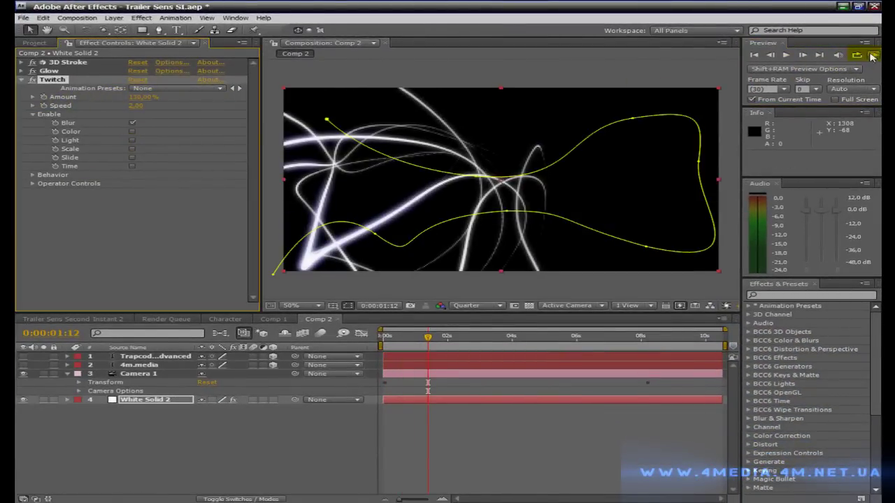
pyautogui.click(872, 56)
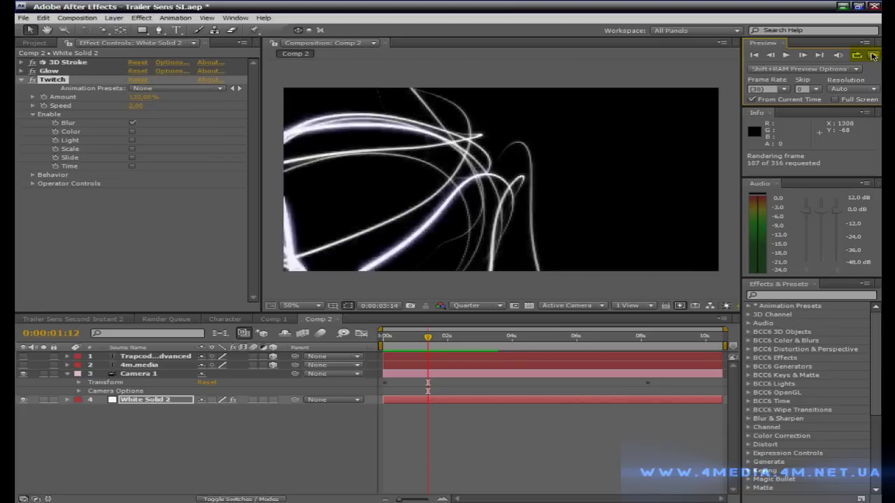
pyautogui.click(108, 230)
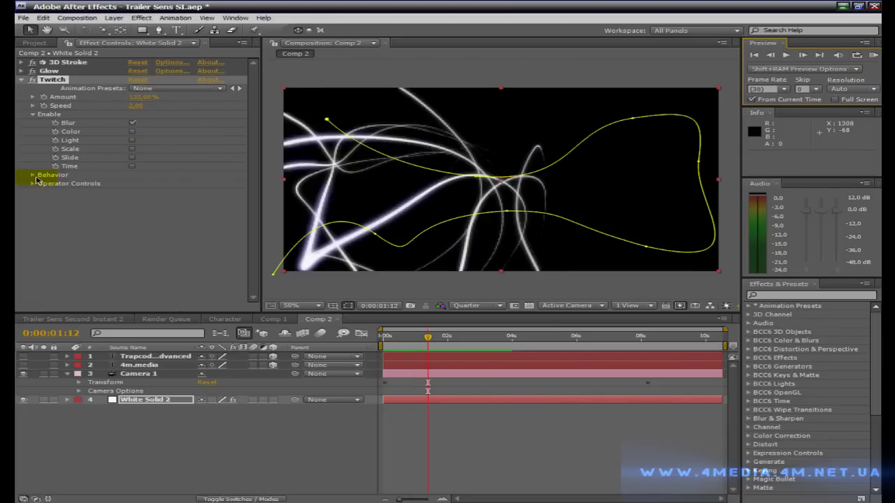
# Step: Set the Blur Amount in Twitch's operator controls to 25% and RAM-preview the strokes
pyautogui.click(33, 175)
pyautogui.click(33, 176)
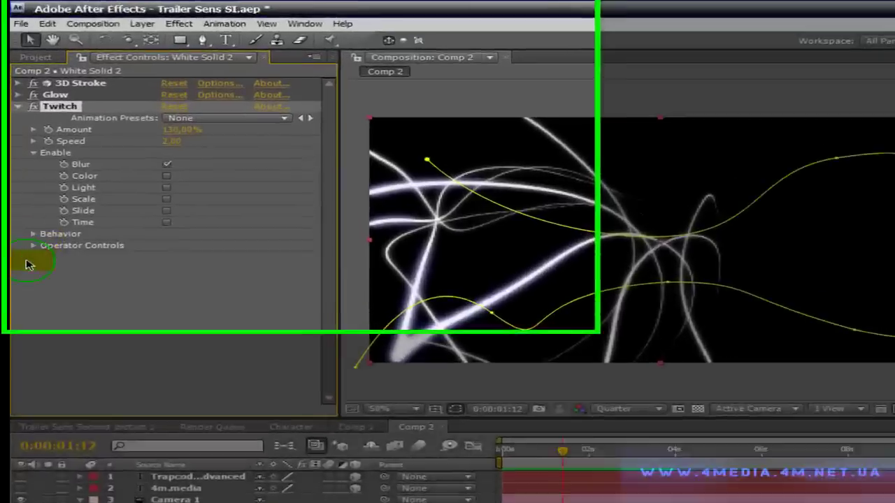
pyautogui.click(33, 184)
pyautogui.click(42, 193)
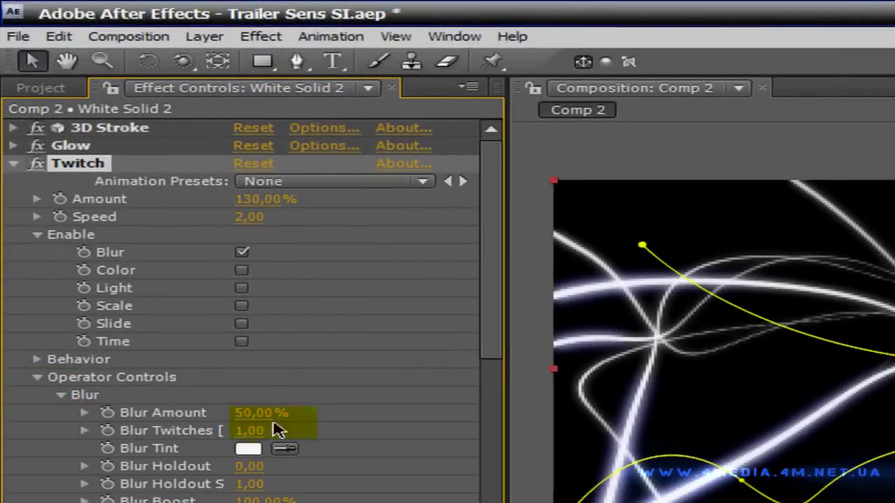
pyautogui.scroll(-5, 277, 430)
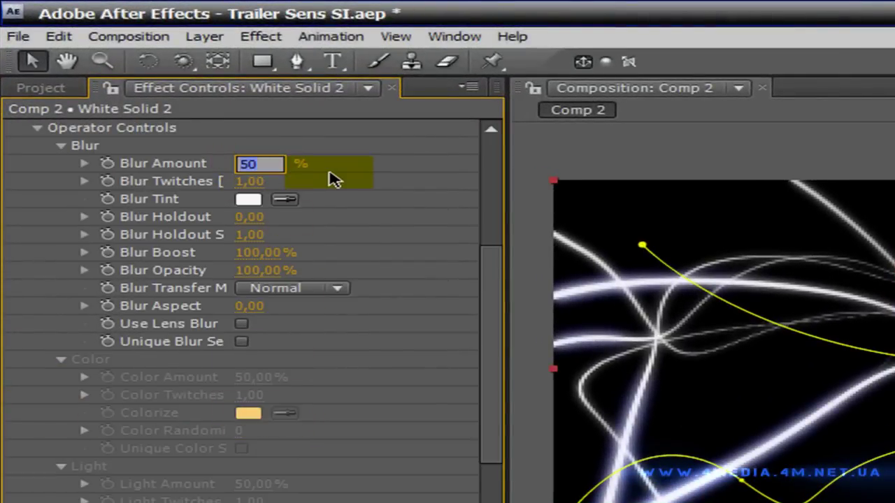
pyautogui.write('25')
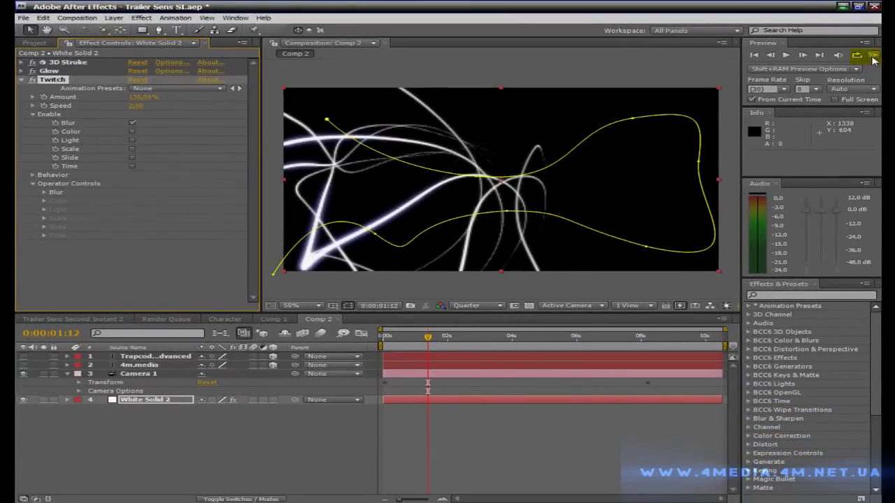
pyautogui.click(873, 56)
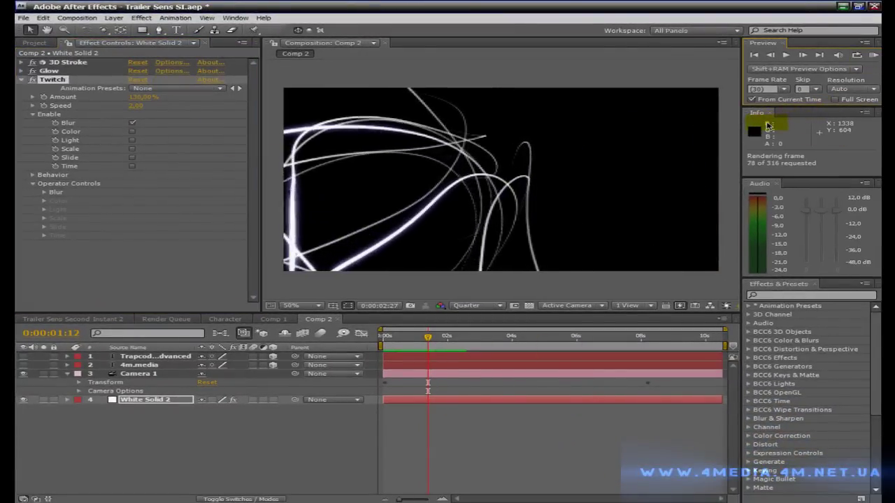
pyautogui.click(875, 56)
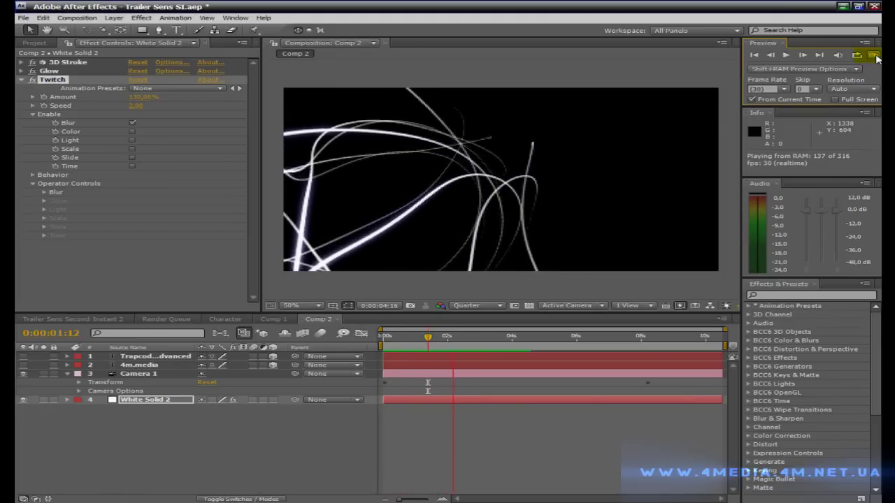
pyautogui.click(876, 57)
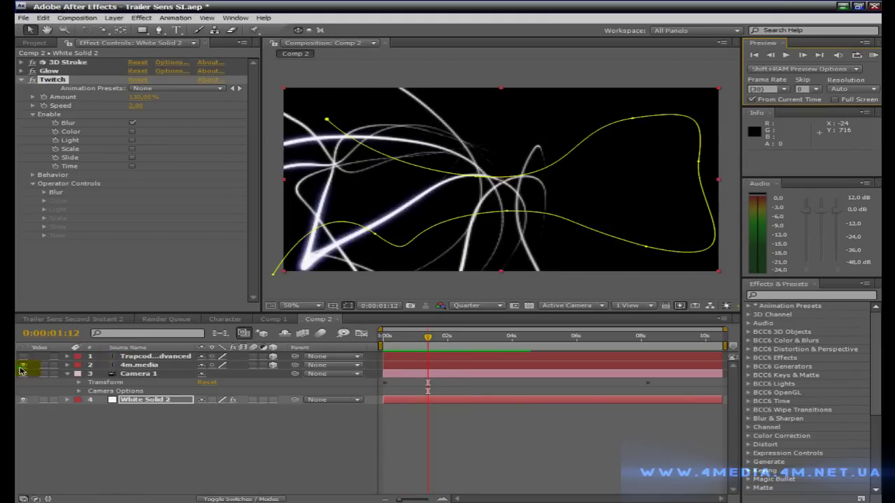
# Step: Show both text layers again and review them with the strokes along the timeline up to 0:00:07:00
pyautogui.click(23, 365)
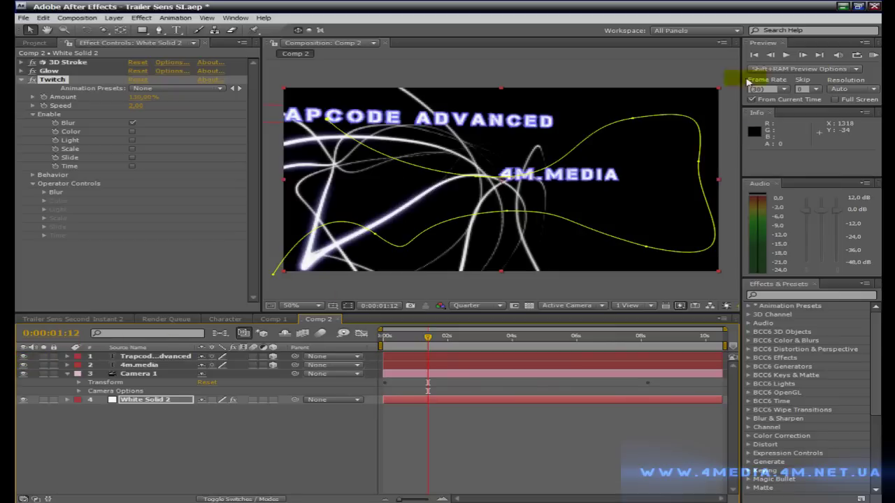
pyautogui.click(875, 55)
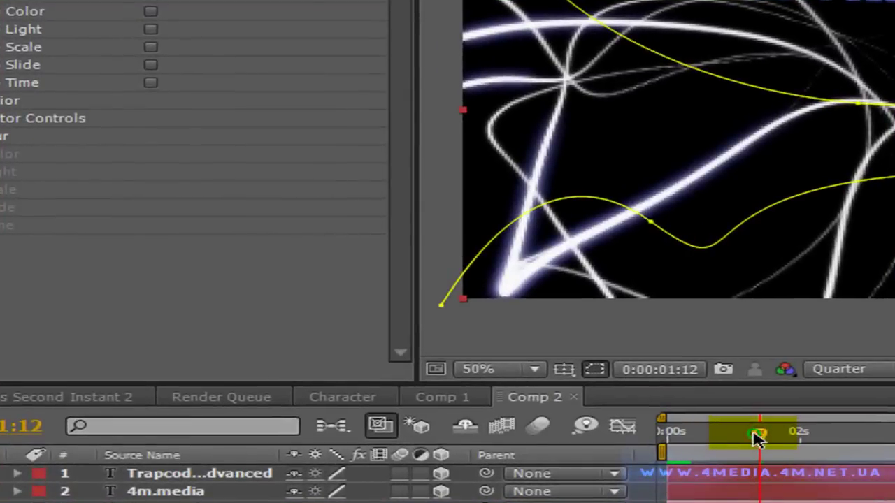
pyautogui.moveTo(425, 339); pyautogui.dragTo(408, 340)
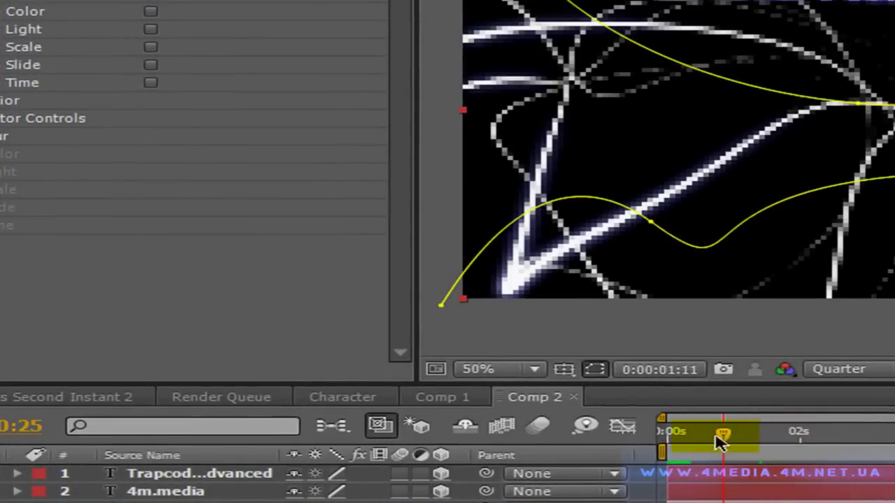
pyautogui.moveTo(720, 440); pyautogui.dragTo(852, 441)
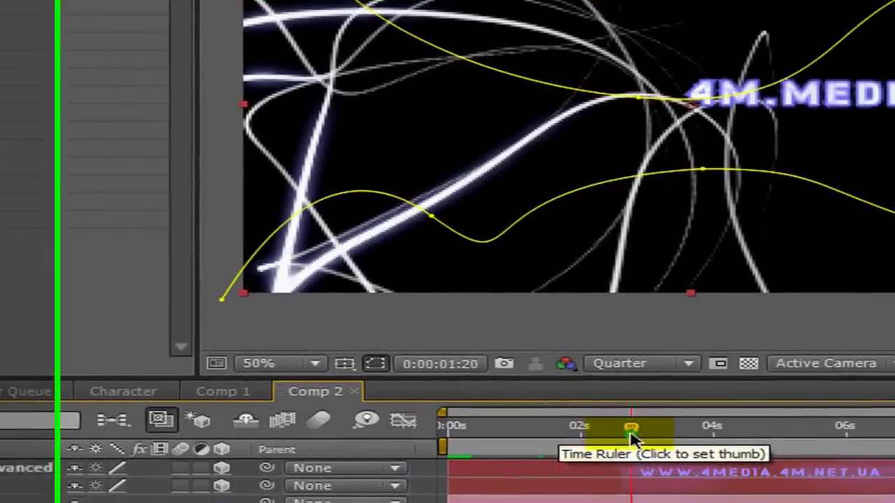
pyautogui.moveTo(630, 435); pyautogui.dragTo(842, 441)
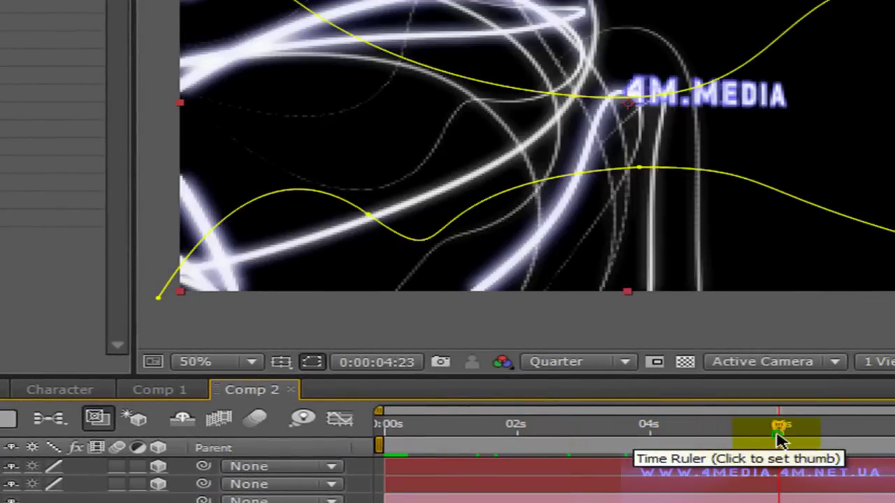
pyautogui.moveTo(779, 439); pyautogui.dragTo(852, 440)
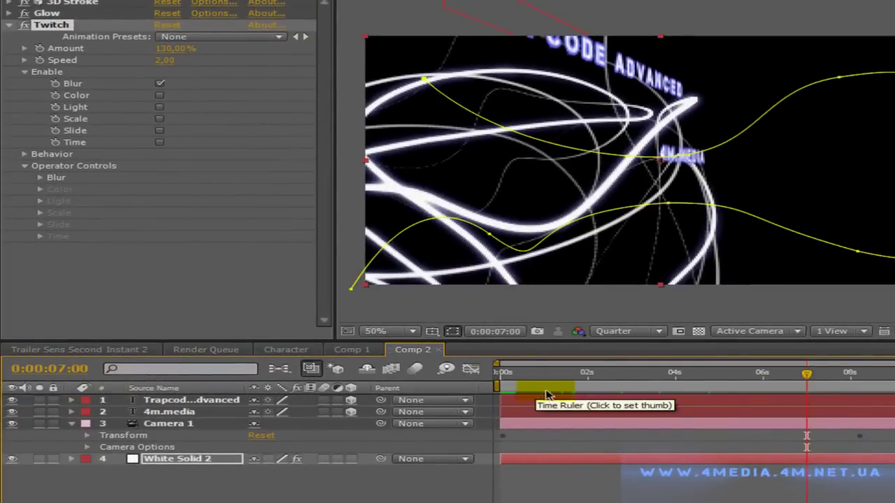
# Step: Apply the Stylize Glow effect to the 4m.media text layer with a Glow Radius of 75
pyautogui.rightClick(158, 412)
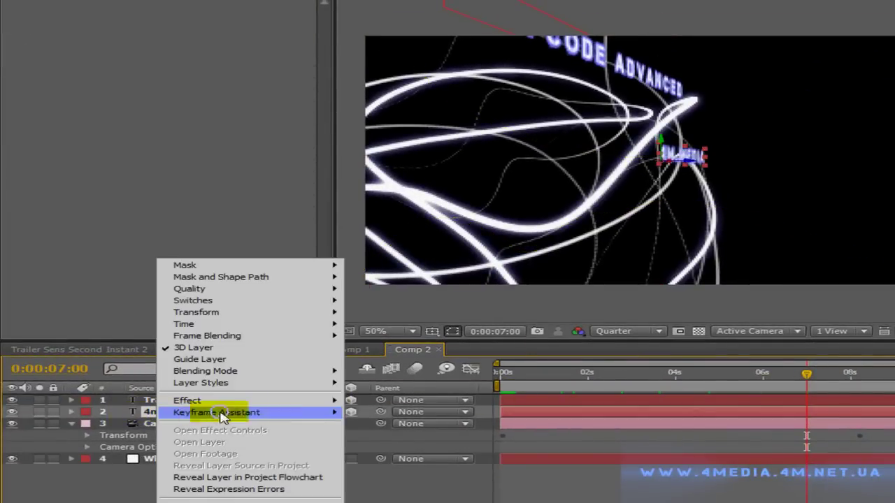
pyautogui.moveTo(309, 400)
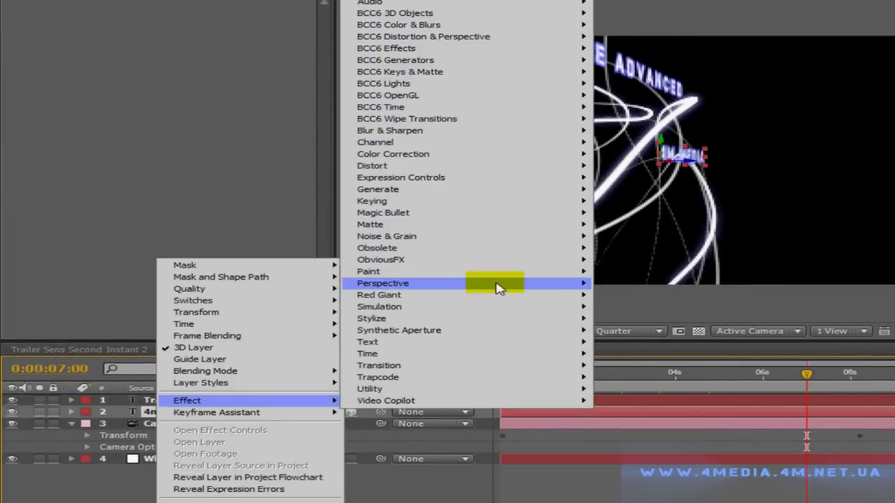
pyautogui.moveTo(463, 320)
pyautogui.click(609, 459)
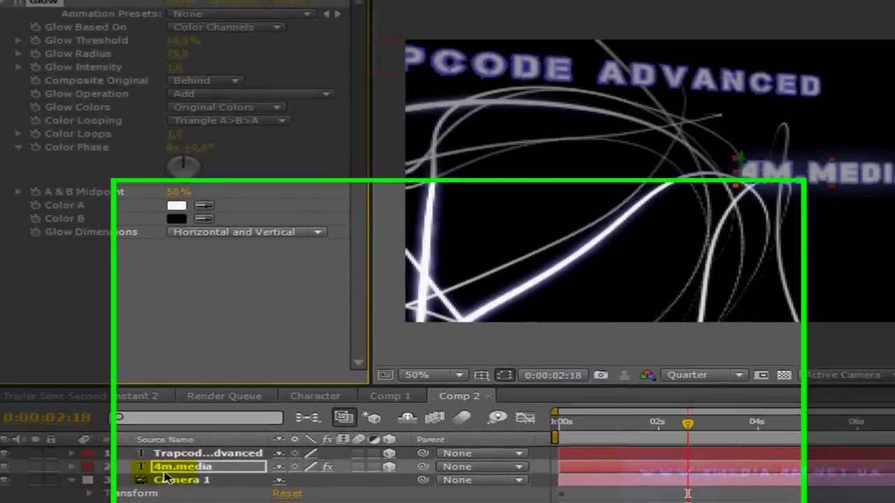
# Step: Apply the Stylize Glow effect with radius 75 to the Trapcode Advanced text layer and return to 0:00:00:00
pyautogui.click(190, 458)
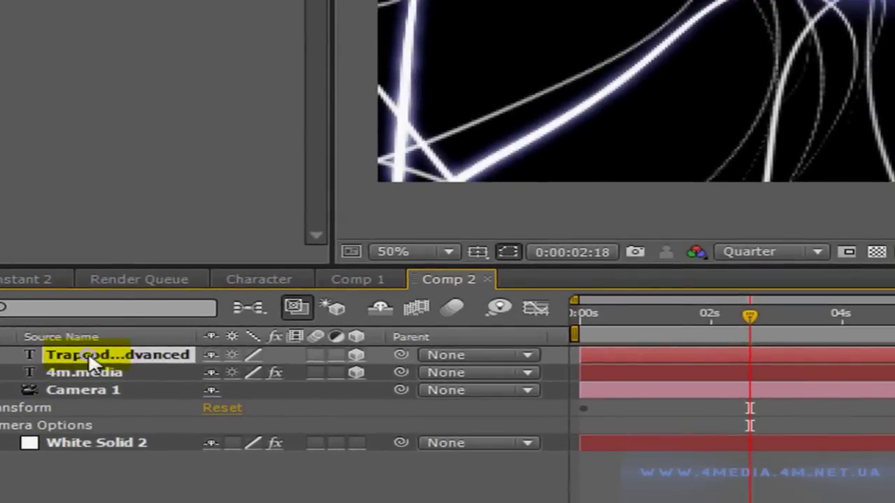
pyautogui.rightClick(190, 459)
pyautogui.moveTo(300, 356)
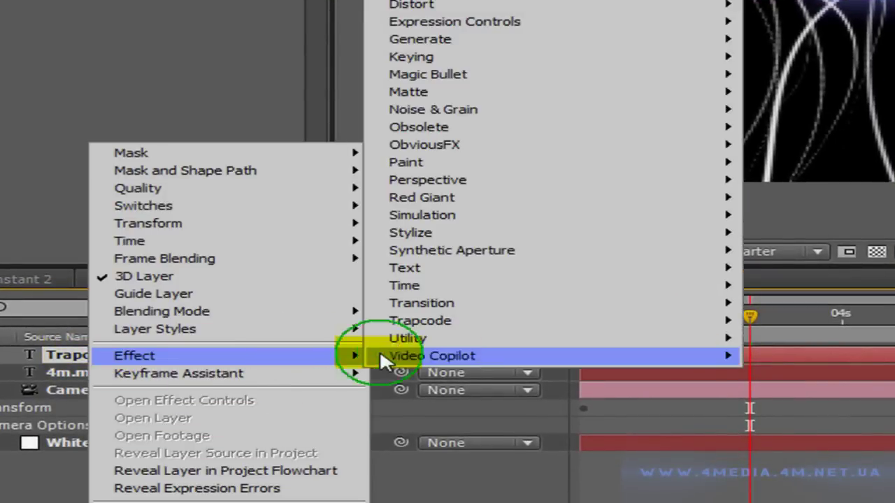
pyautogui.moveTo(704, 235)
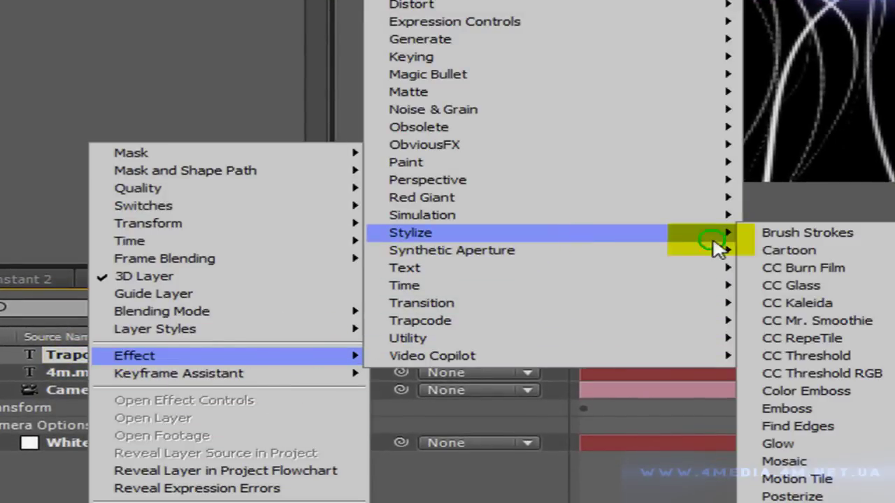
pyautogui.click(808, 441)
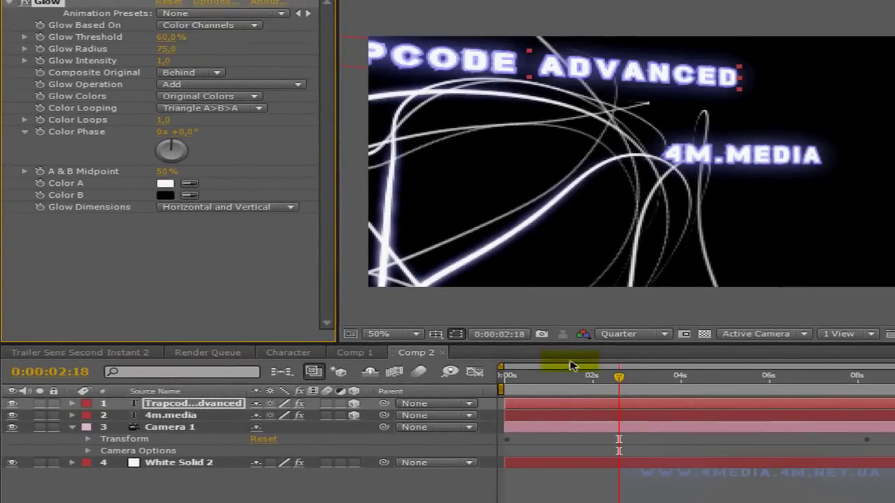
pyautogui.click(519, 376)
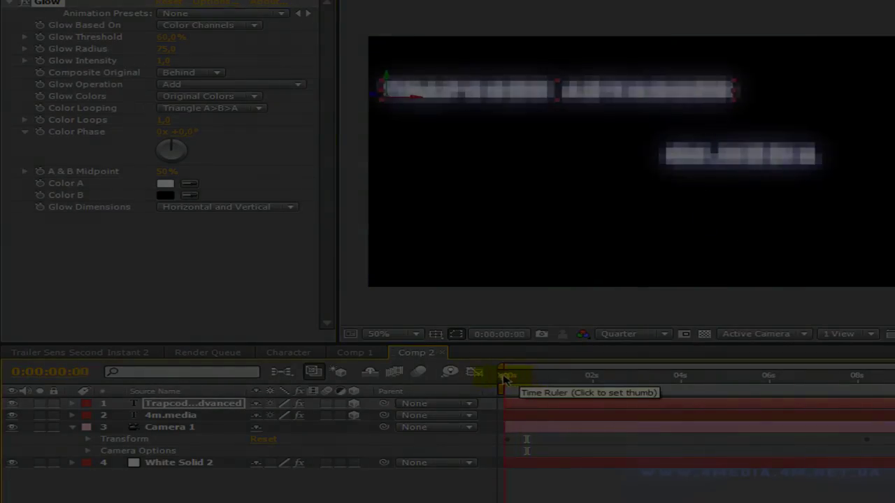